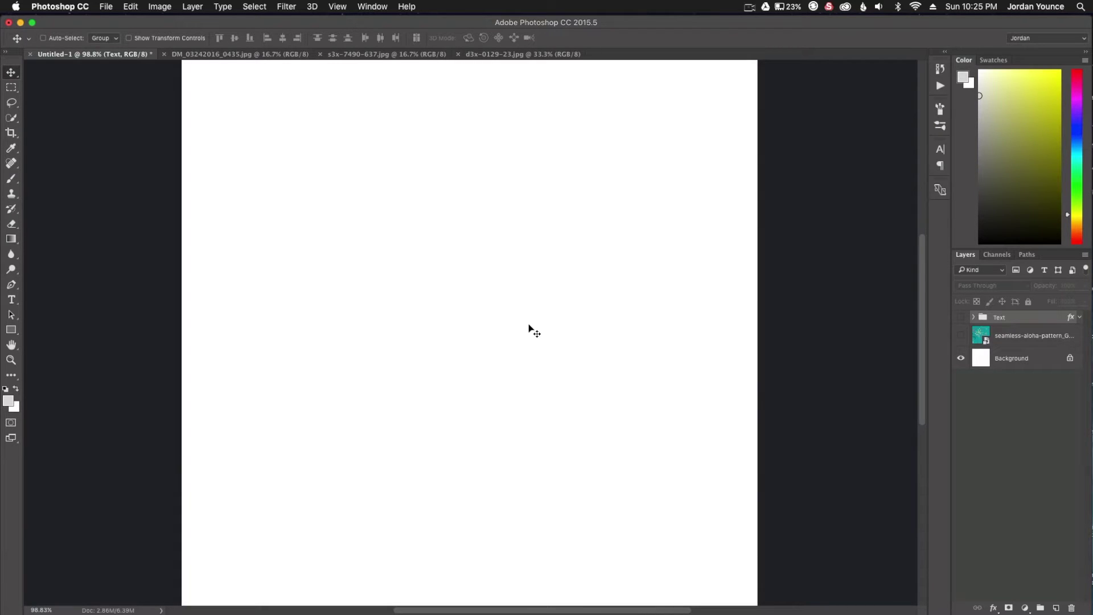
Look through the open beach photos, ending on the mother-and-child photo DM_03242016_0435.jpg
click(218, 56)
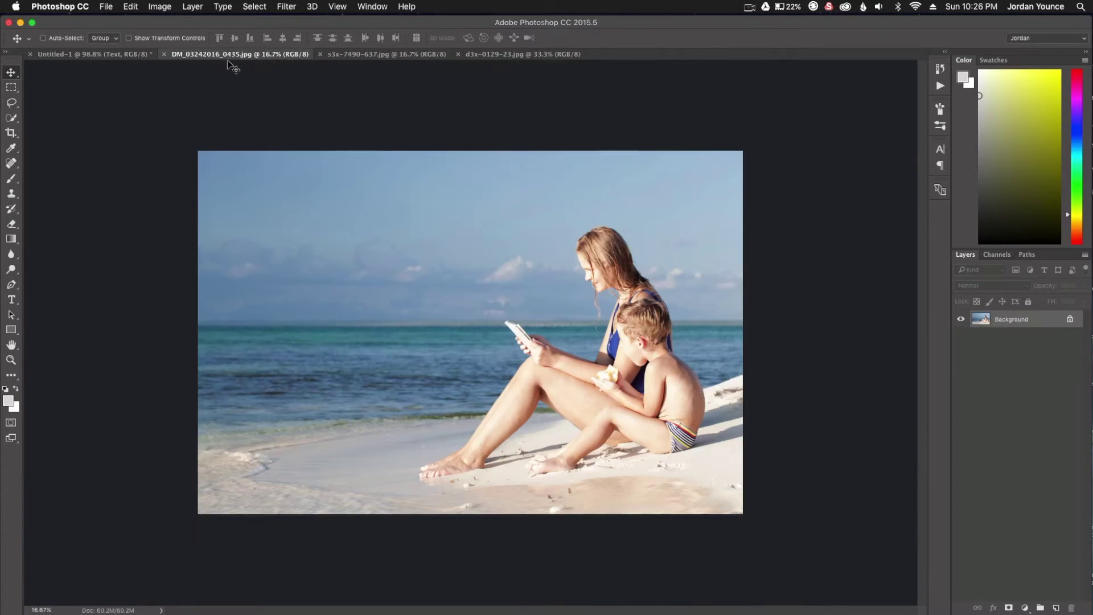
click(332, 54)
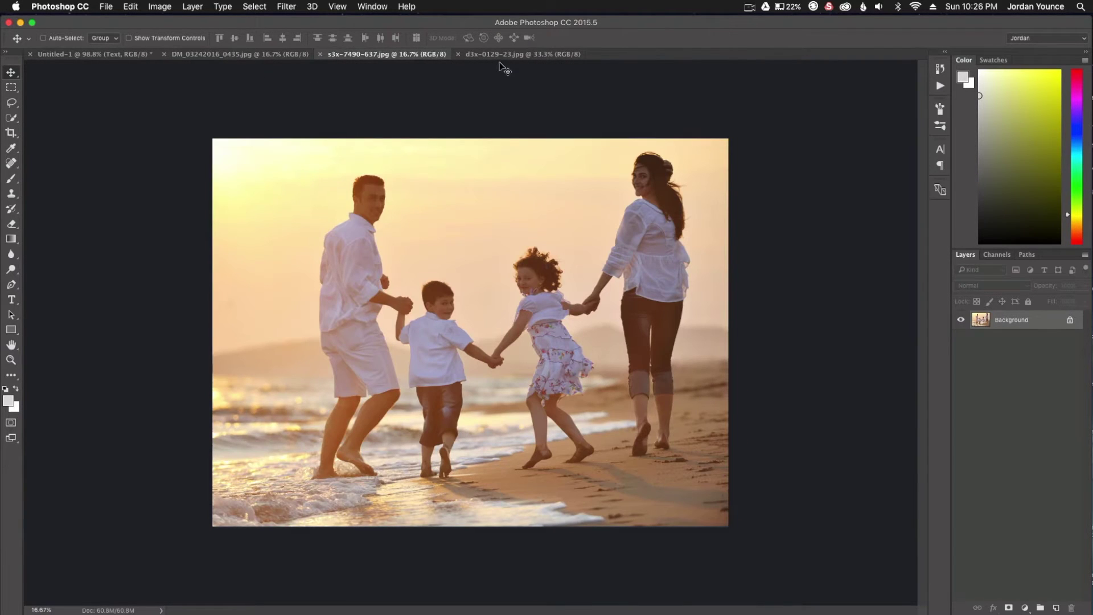
click(500, 54)
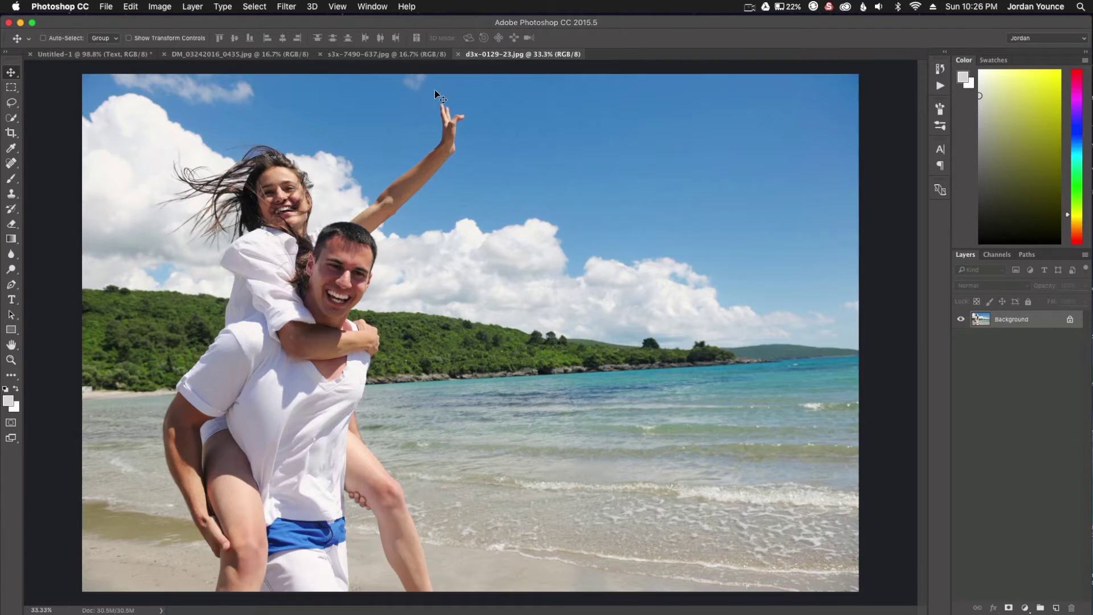
click(209, 56)
click(106, 54)
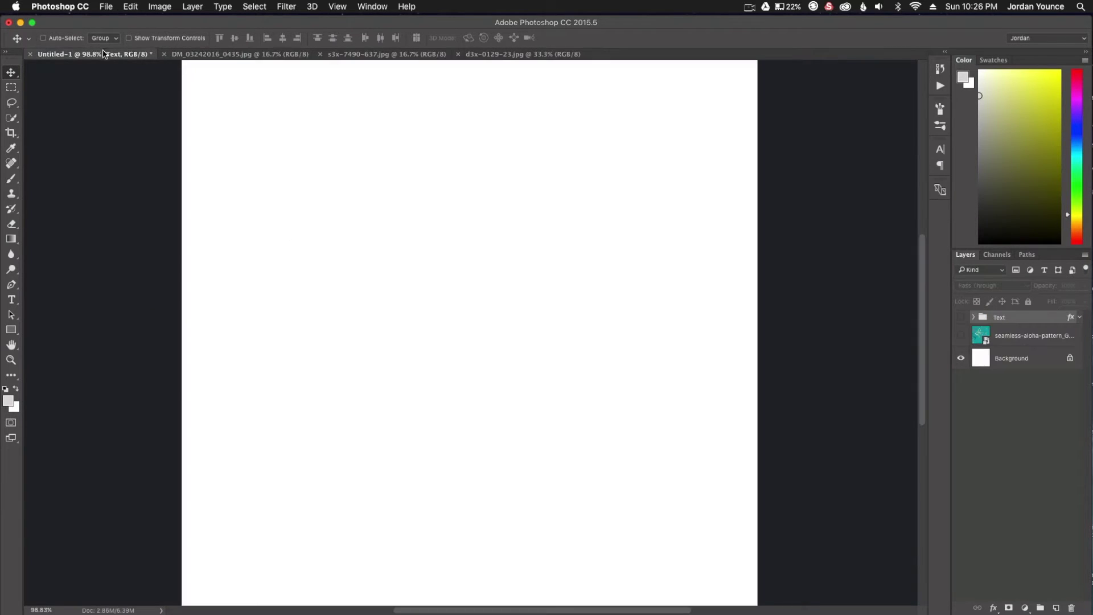
click(213, 54)
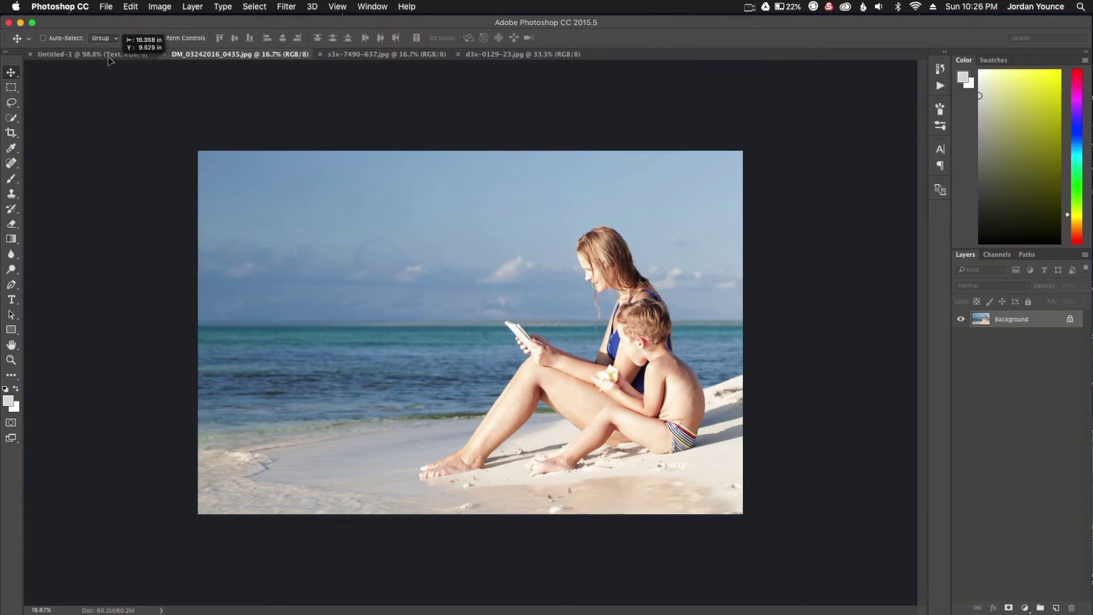
Drag the mother-and-child photo into Untitled-1, scale it to about 9% and place it top right
drag(105, 57, 382, 316)
key(super+minus)
key(super+minus)
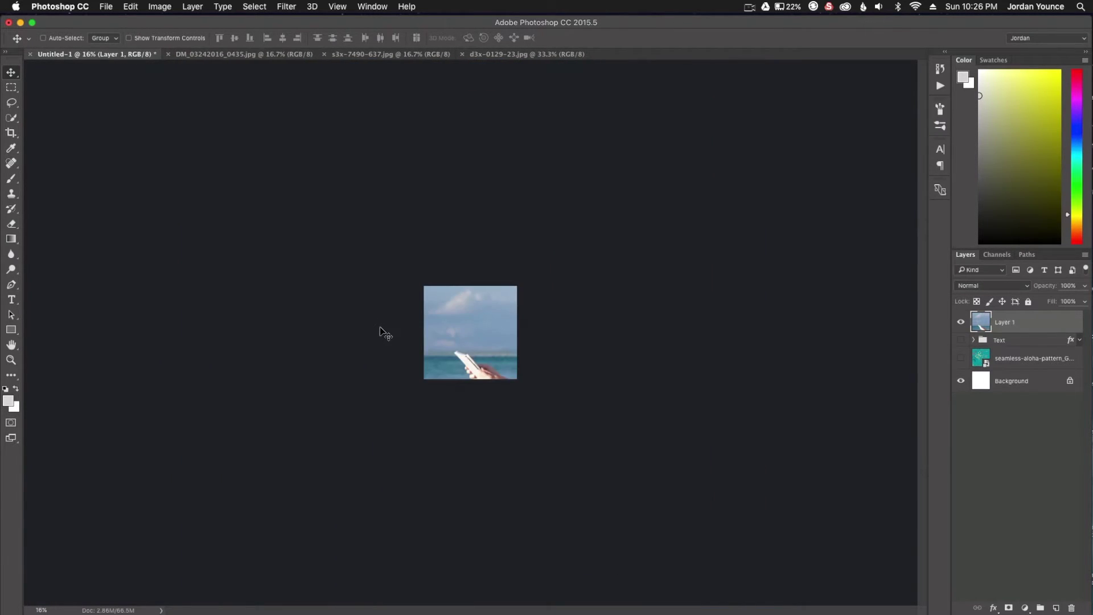
key(super+t)
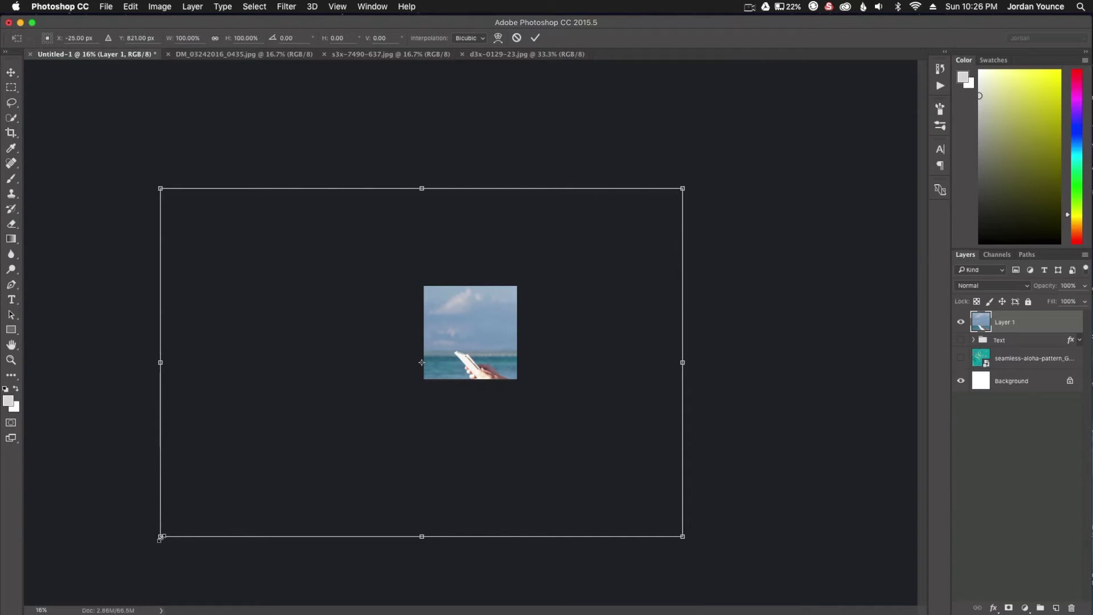
drag(159, 536, 317, 456)
key(super+z)
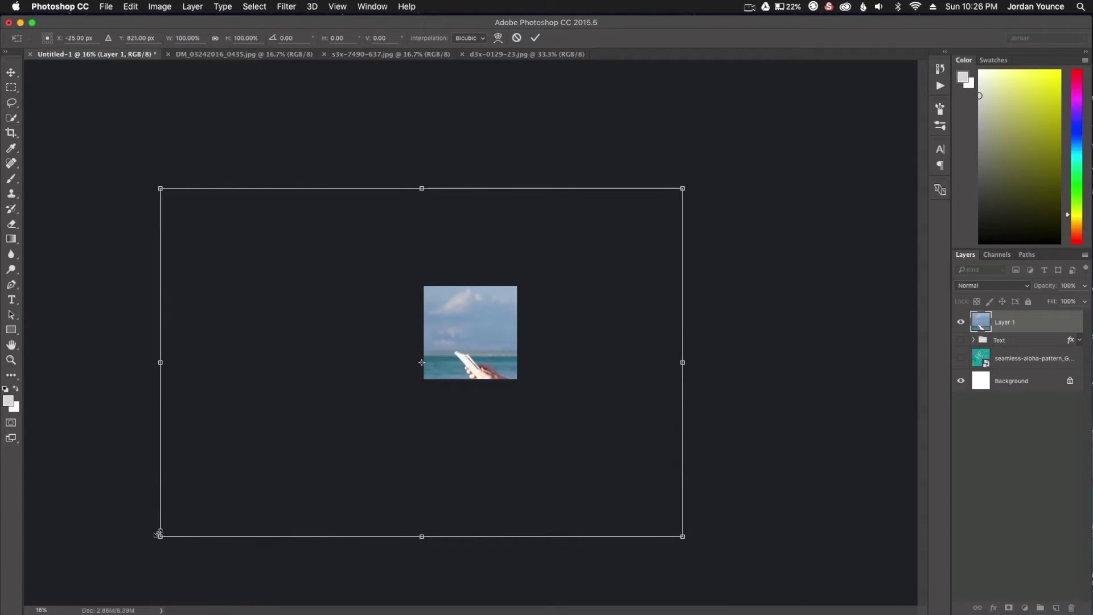
drag(168, 524, 572, 269)
scroll(472, 336, up, 3)
drag(415, 337, 456, 310)
drag(550, 302, 544, 308)
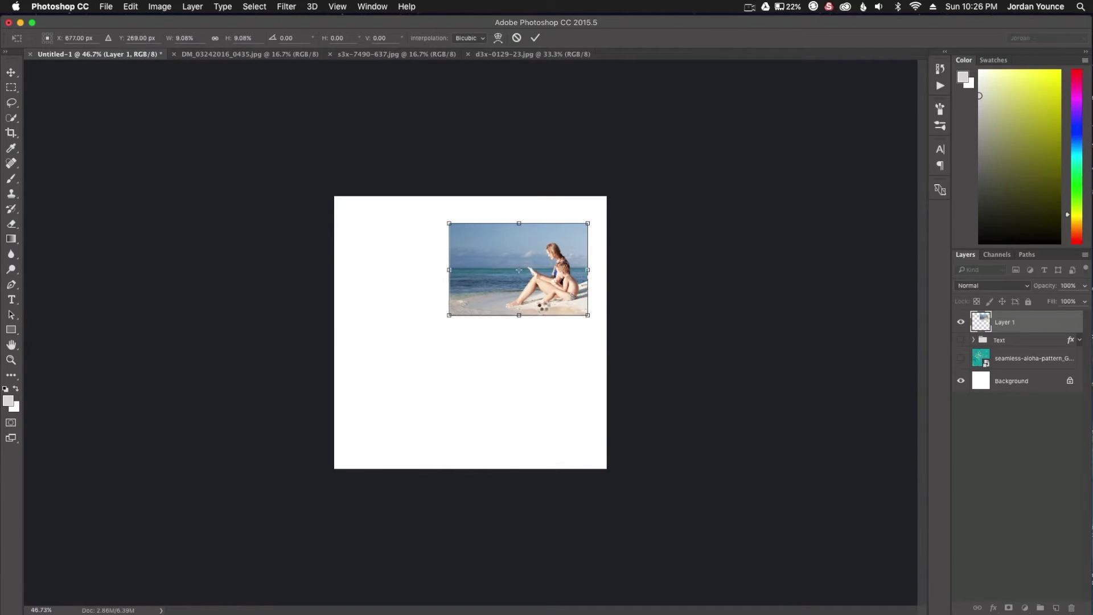
key(Return)
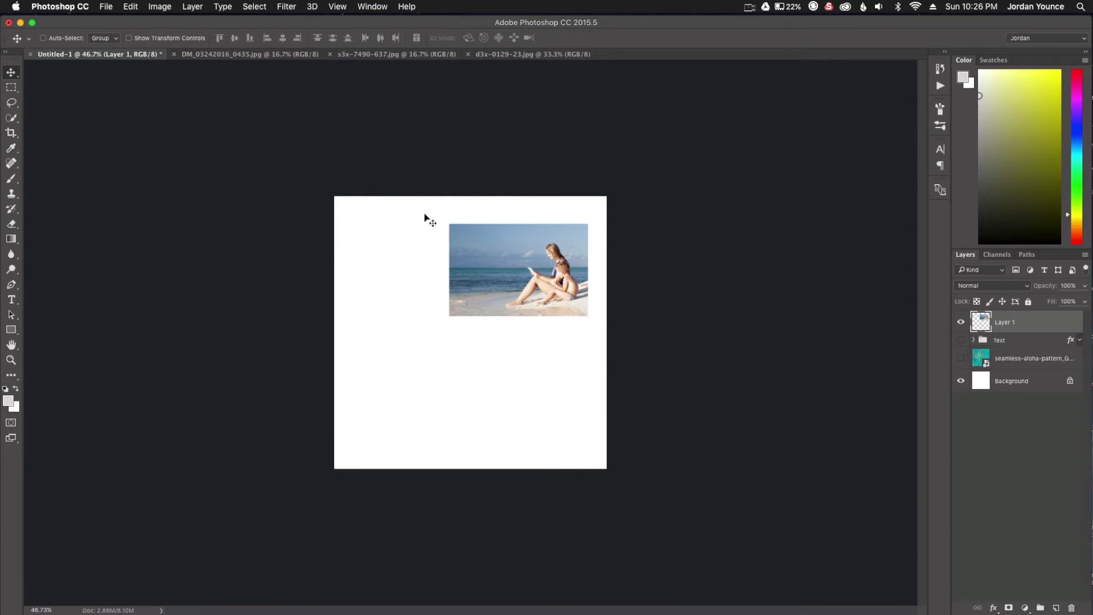
click(107, 7)
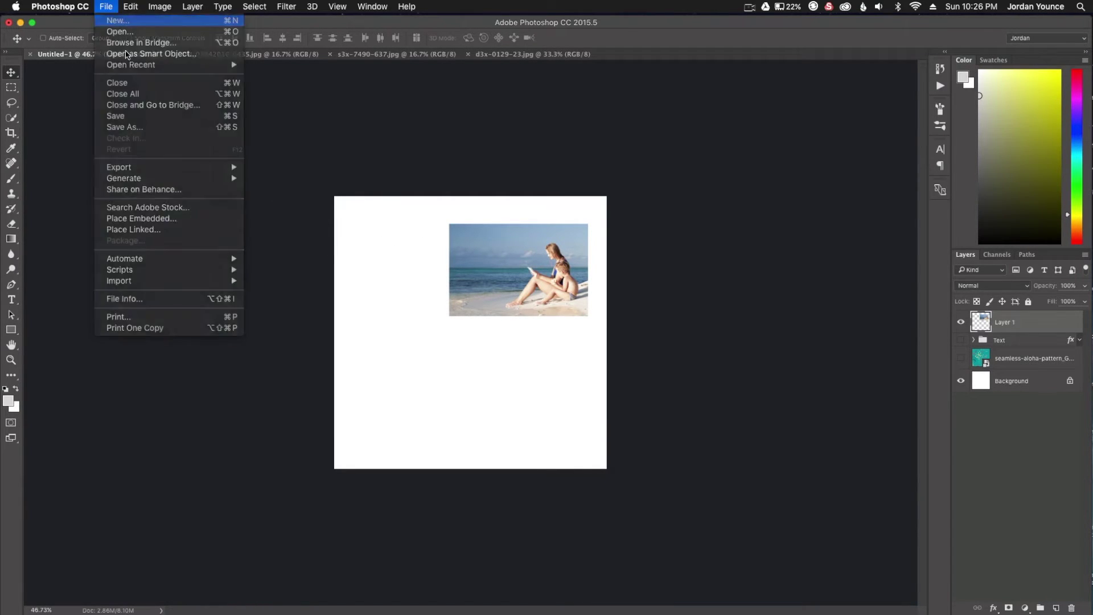
click(111, 20)
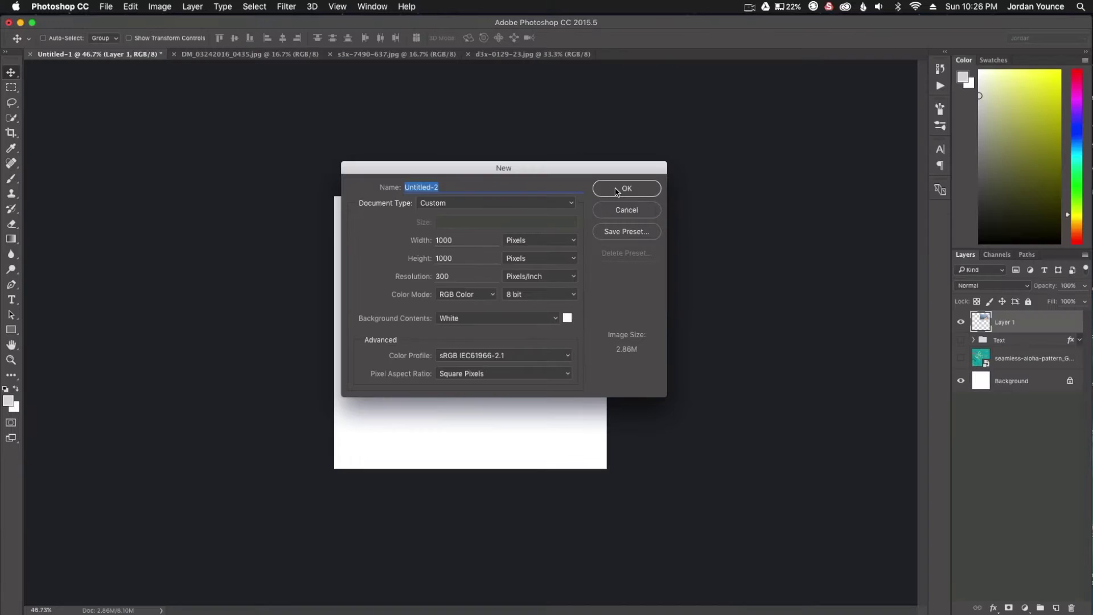
click(739, 200)
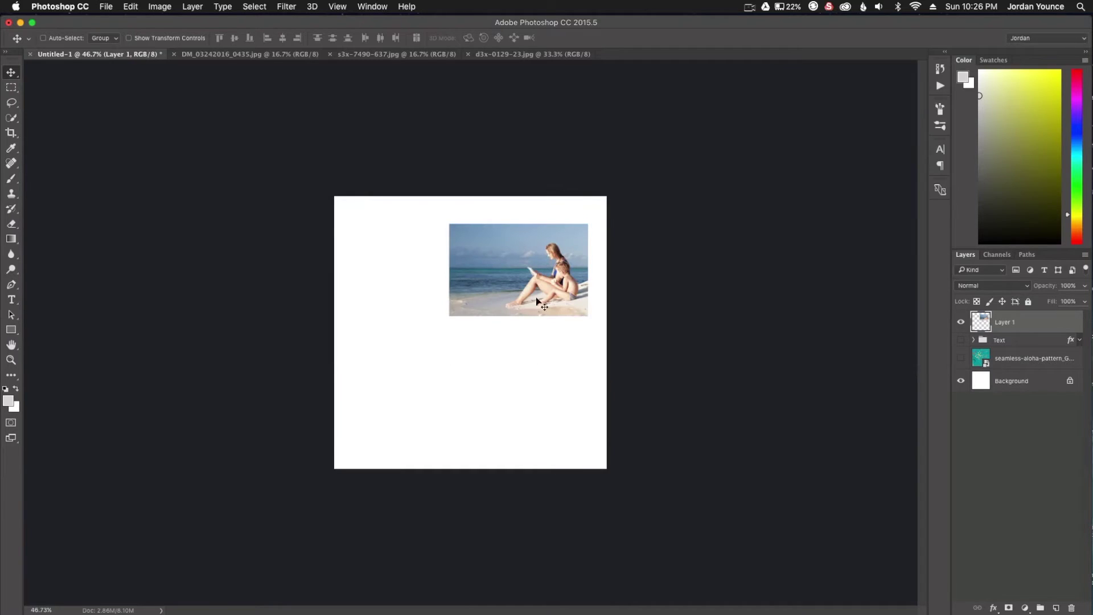
Drag s3x-7490-637.jpg in as Layer 2, shrink it to match, and set it below the first photo
click(383, 54)
drag(539, 344, 307, 305)
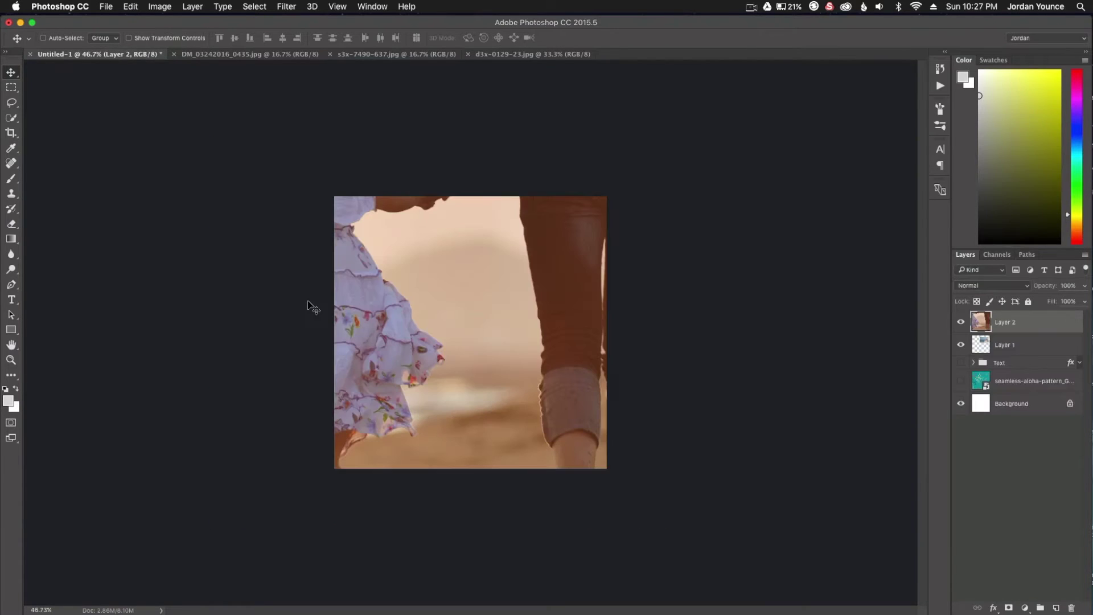
key(super+t)
scroll(402, 362, down, 5)
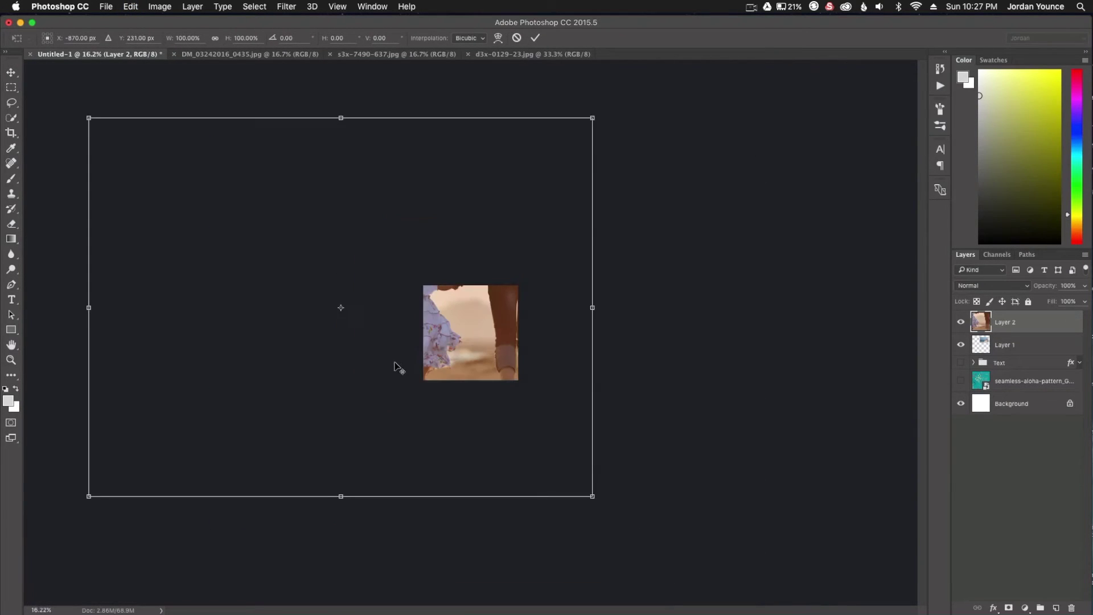
drag(165, 460, 480, 377)
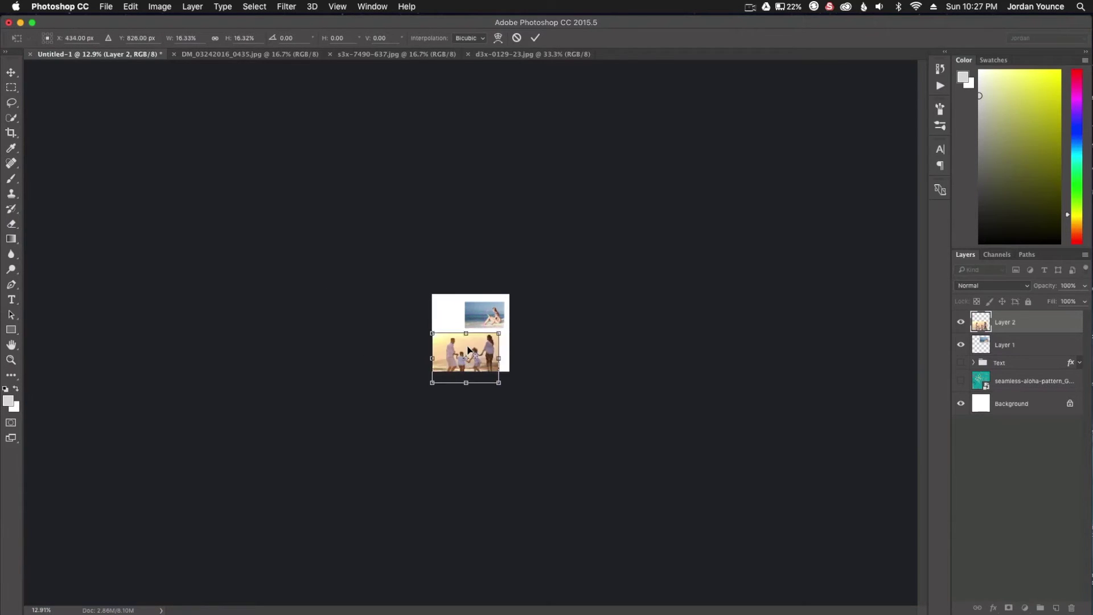
scroll(480, 365, up, 6)
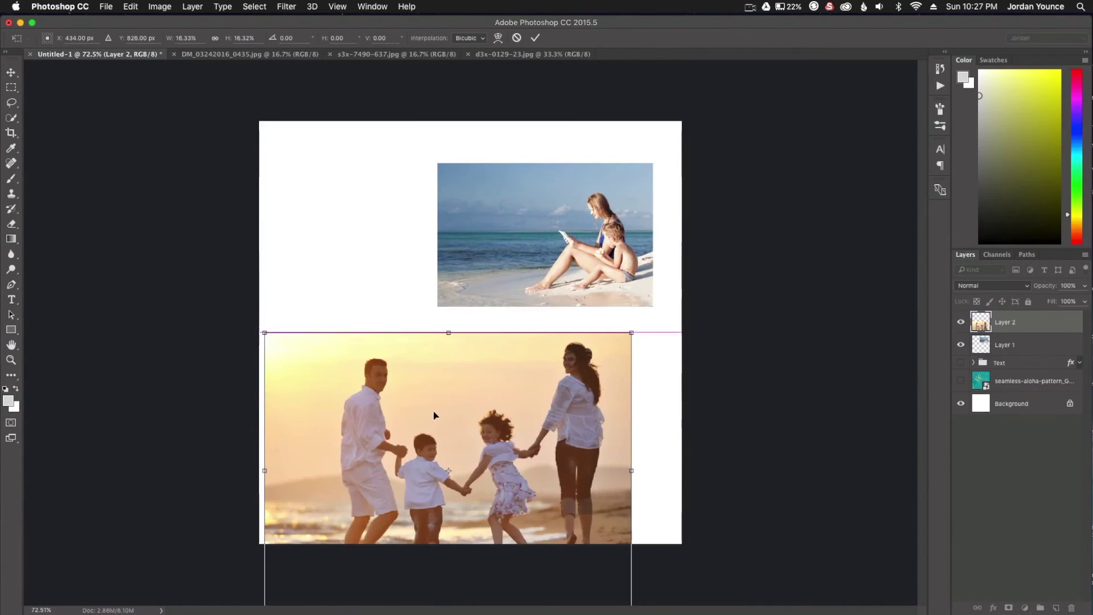
drag(434, 415, 454, 398)
drag(294, 589, 425, 455)
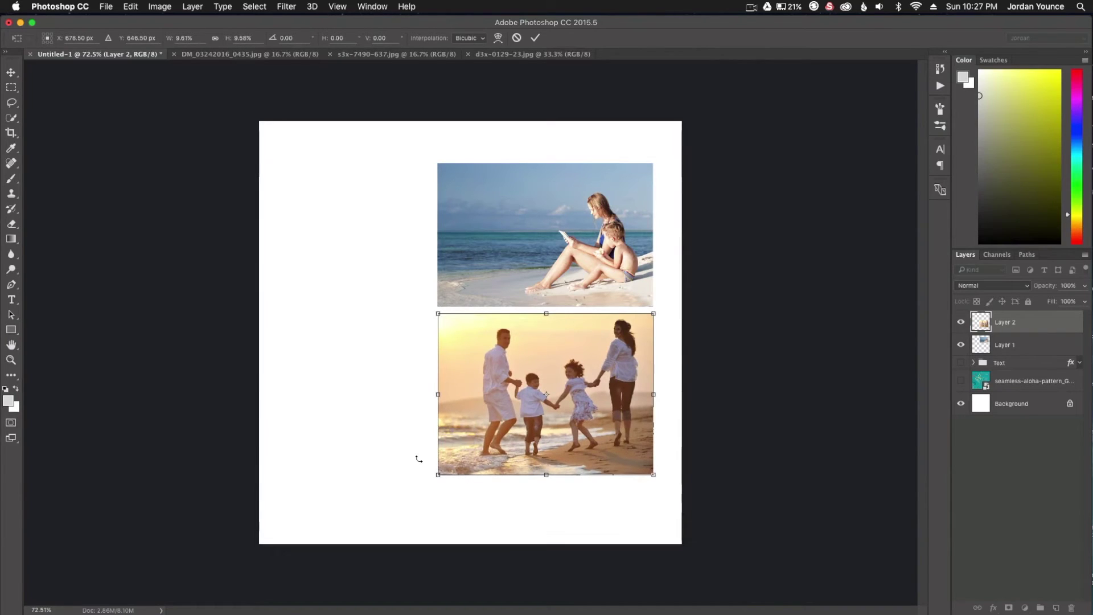
key(Return)
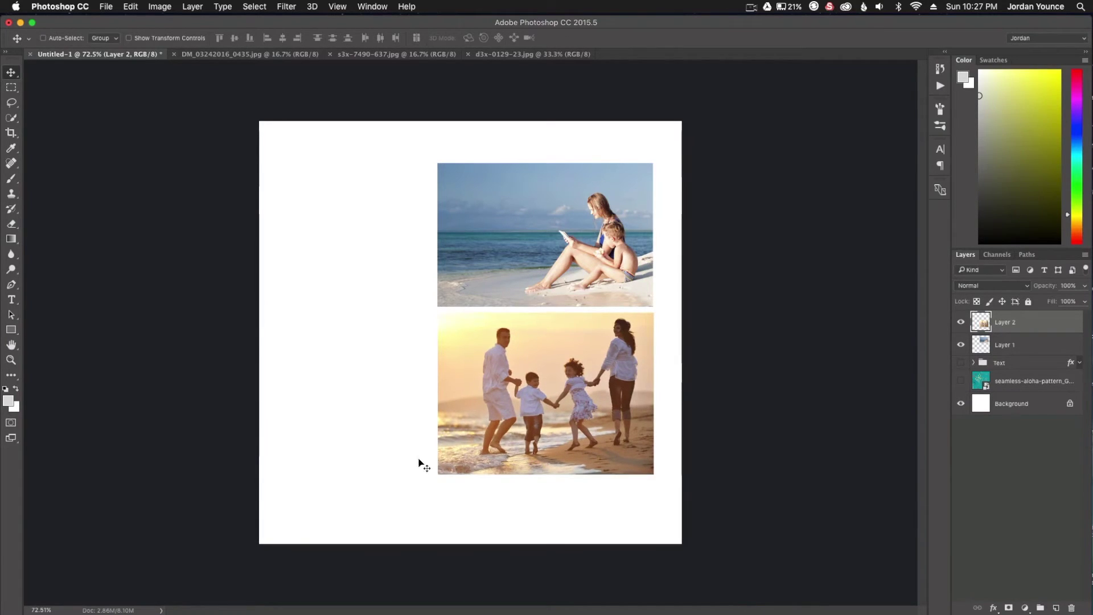
Drag the piggyback beach photo into the collage as Layer 3
click(487, 54)
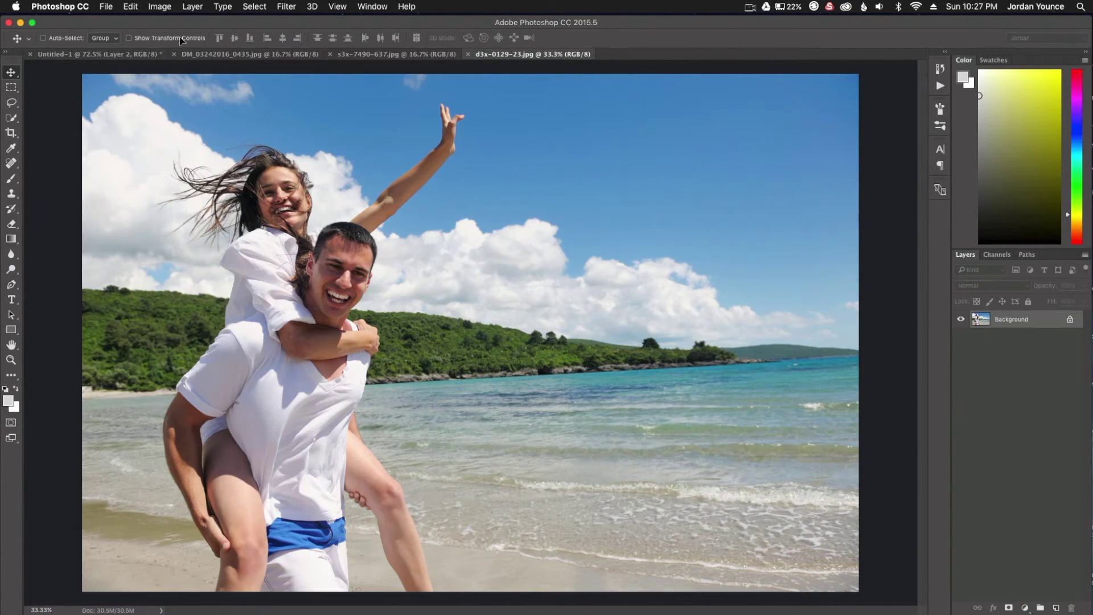
click(123, 55)
drag(123, 56, 429, 384)
Scale the piggyback photo to roughly 27.6% and move it over the canvas's left side
scroll(412, 391, down, 3)
key(ctrl+t)
scroll(407, 394, down, 3)
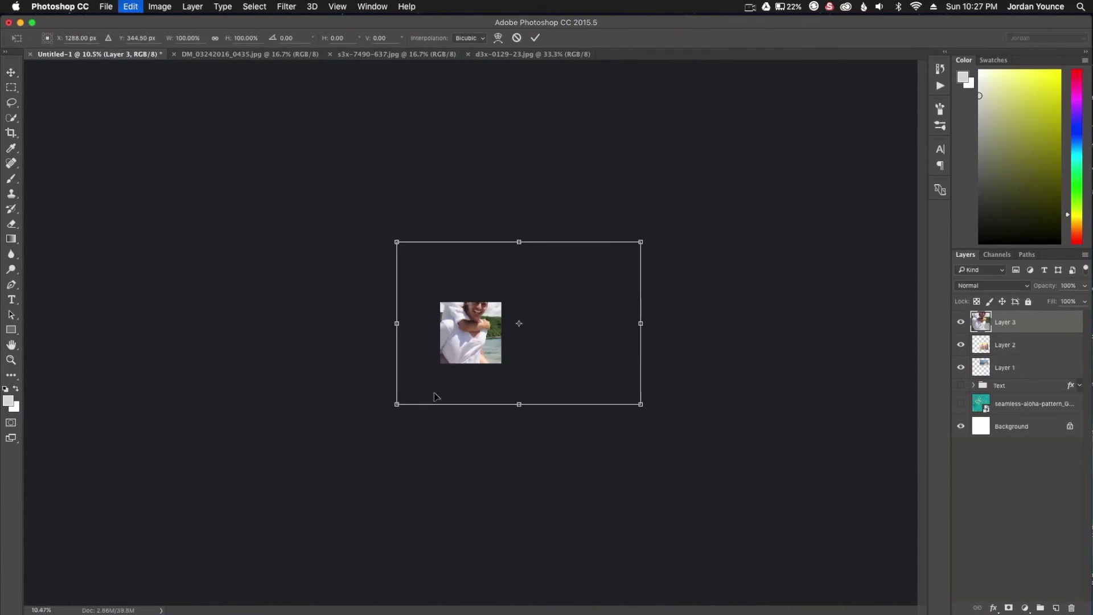
scroll(659, 414, up, 1)
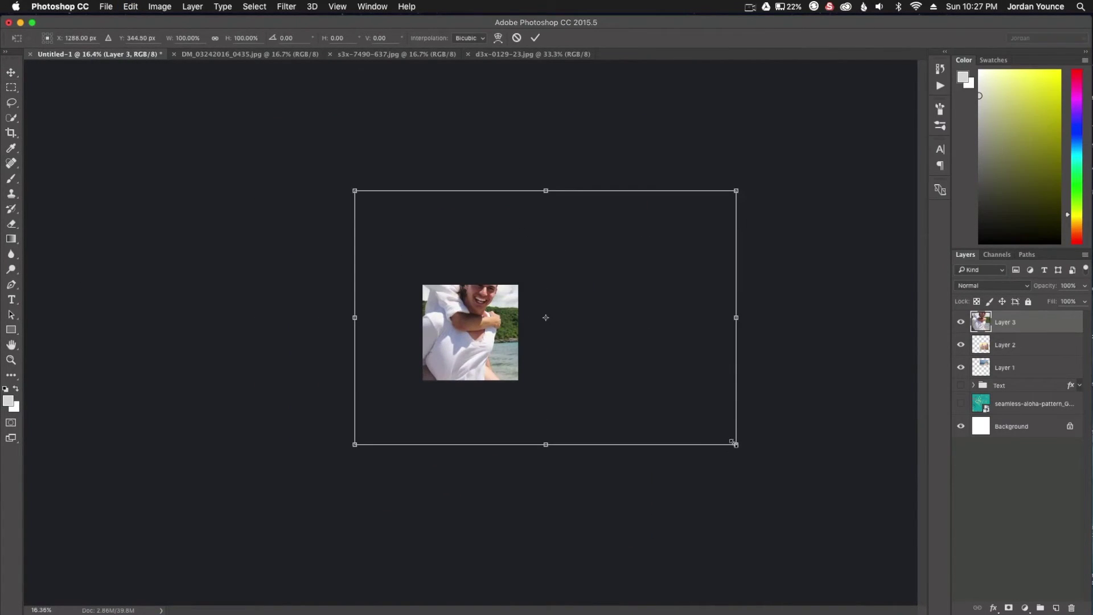
drag(727, 447, 597, 352)
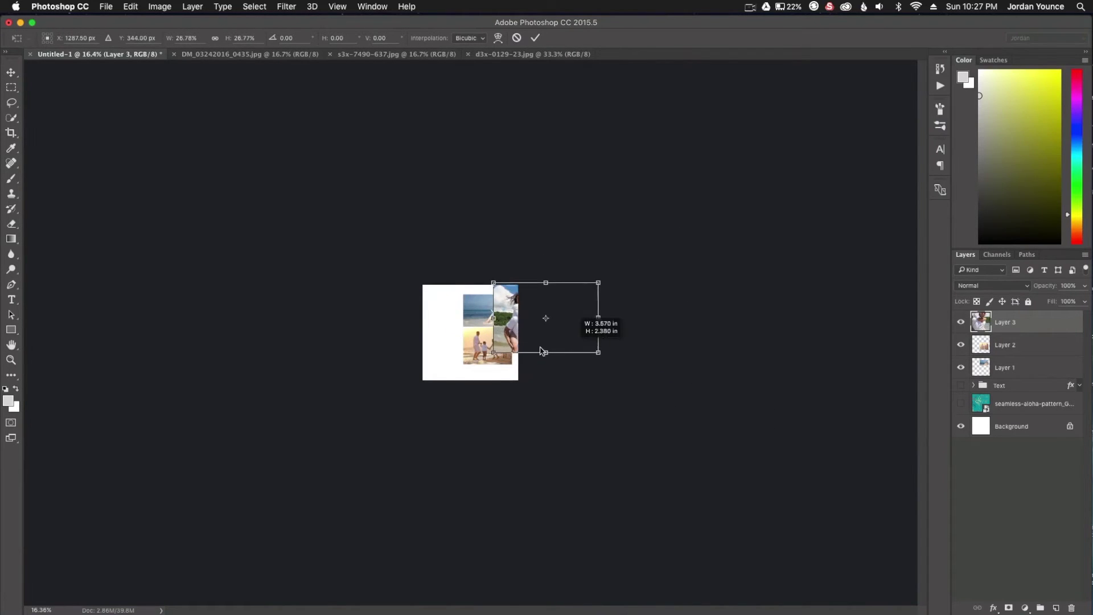
scroll(470, 332, up, 5)
drag(603, 312, 378, 356)
drag(759, 454, 768, 465)
key(Return)
scroll(469, 315, up, 1)
scroll(470, 315, up, 5)
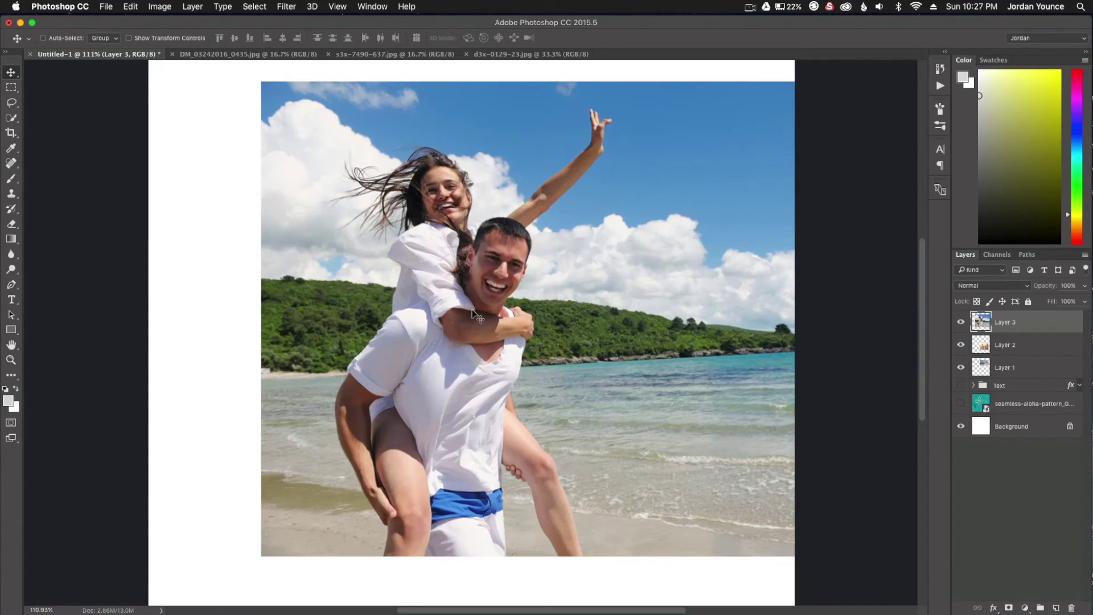
drag(440, 310, 357, 326)
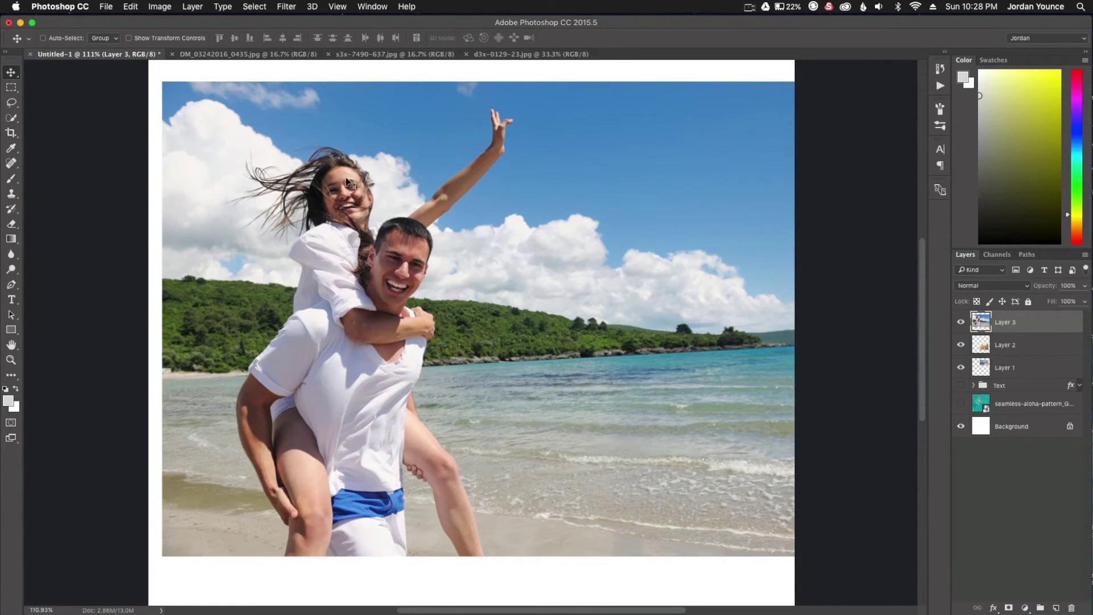
Lower Layer 3's opacity so the photos beneath show through for alignment
click(961, 322)
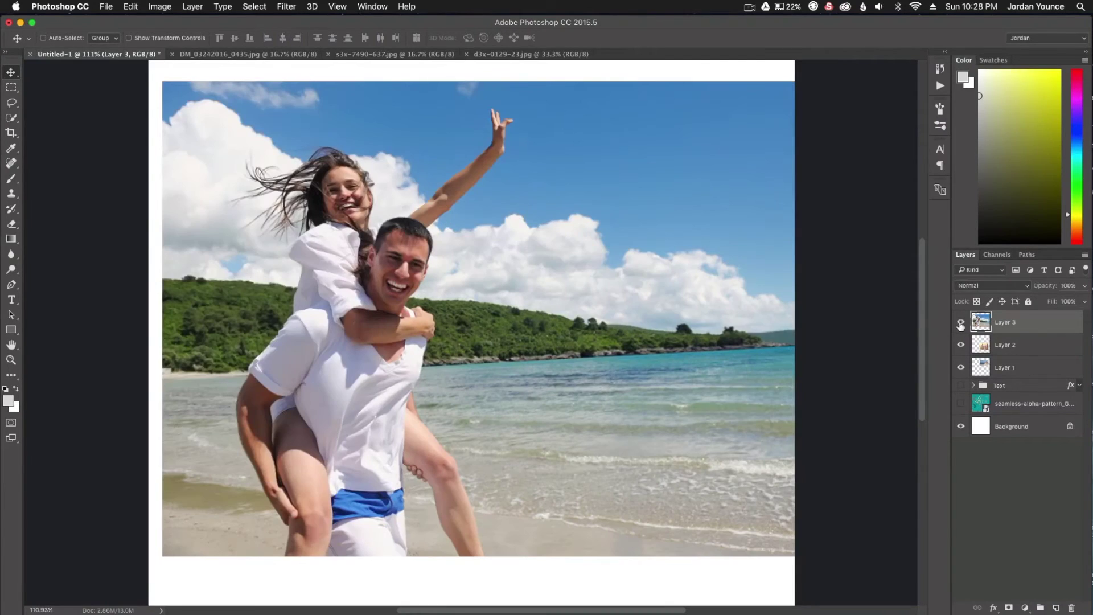
click(961, 322)
drag(1048, 291, 1035, 286)
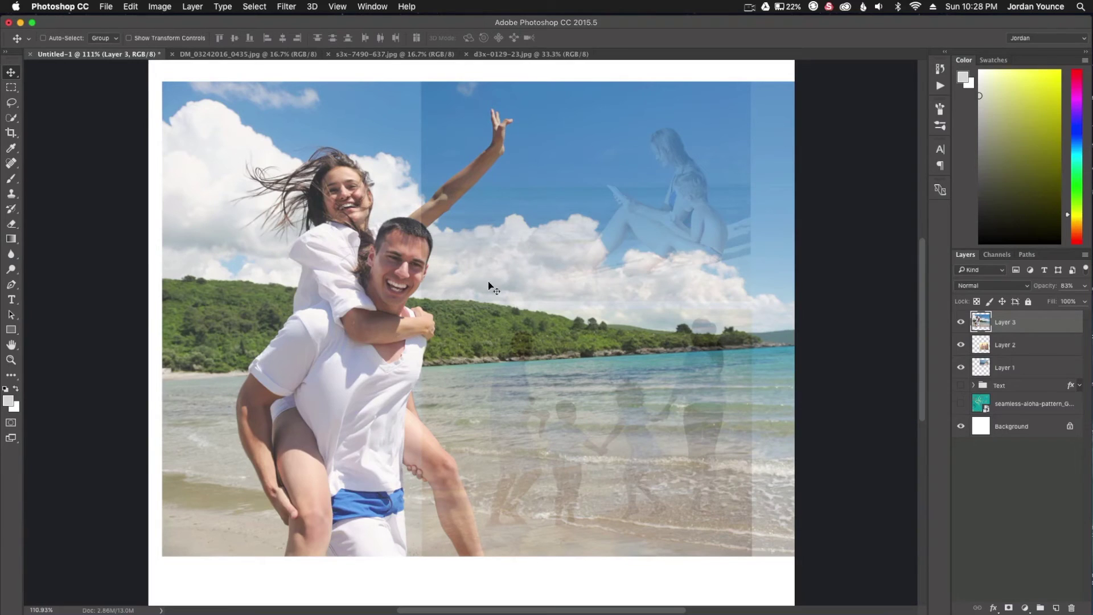
Marquee-select the left strip, restore Layer 3 opacity to 100, and add a layer mask
click(12, 92)
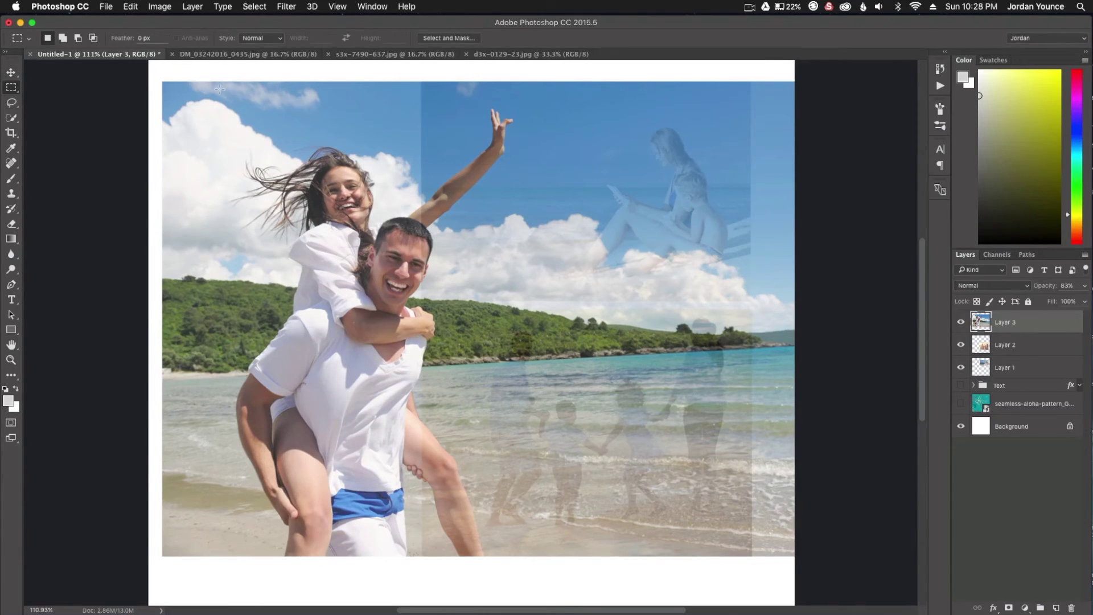
drag(234, 82, 523, 556)
click(1078, 286)
text(100)
key(Return)
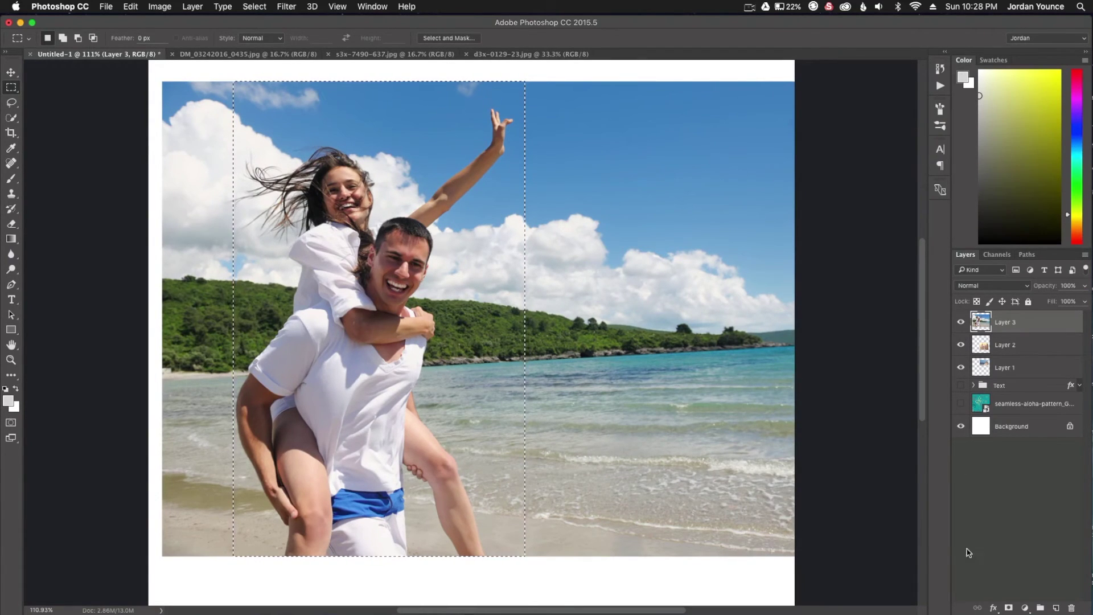
click(1009, 608)
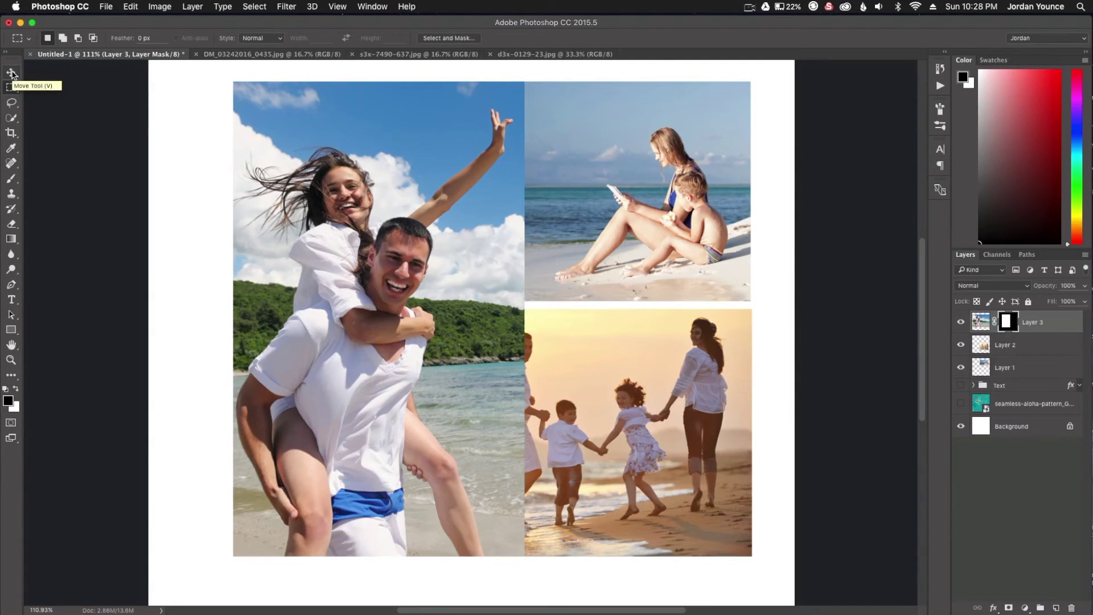
Move the masked piggyback strip to the left edge, then shift all three photos right and down
click(12, 74)
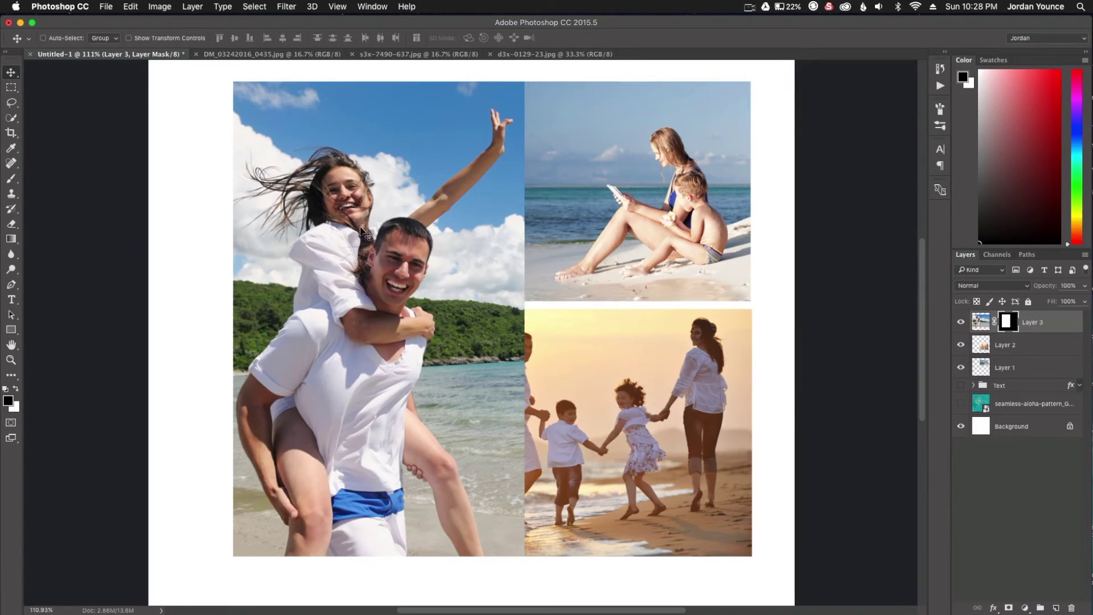
drag(463, 254, 366, 254)
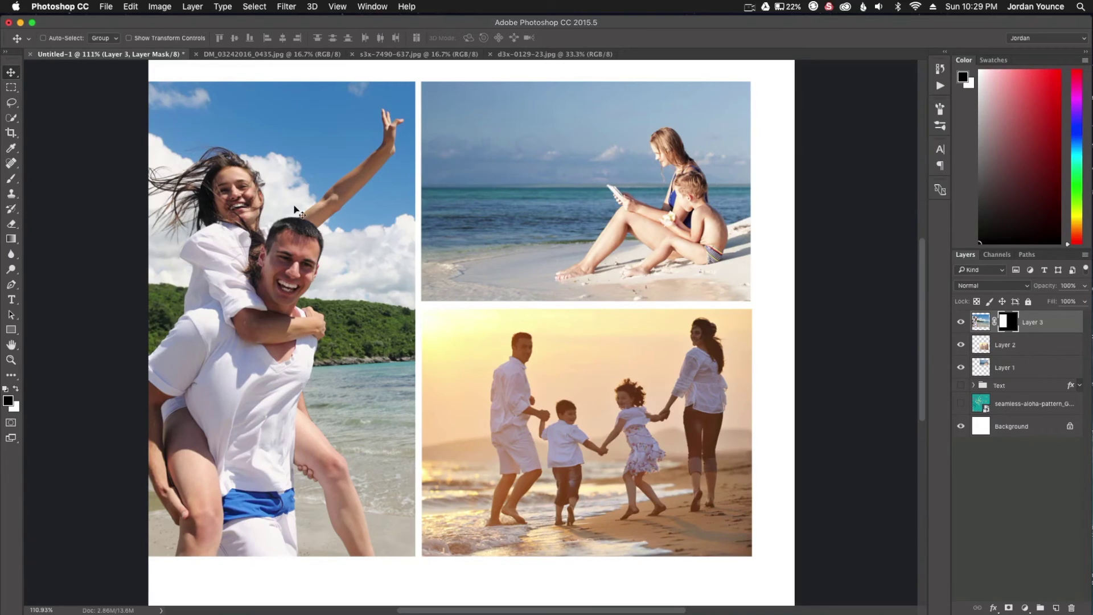
shift+click(1032, 368)
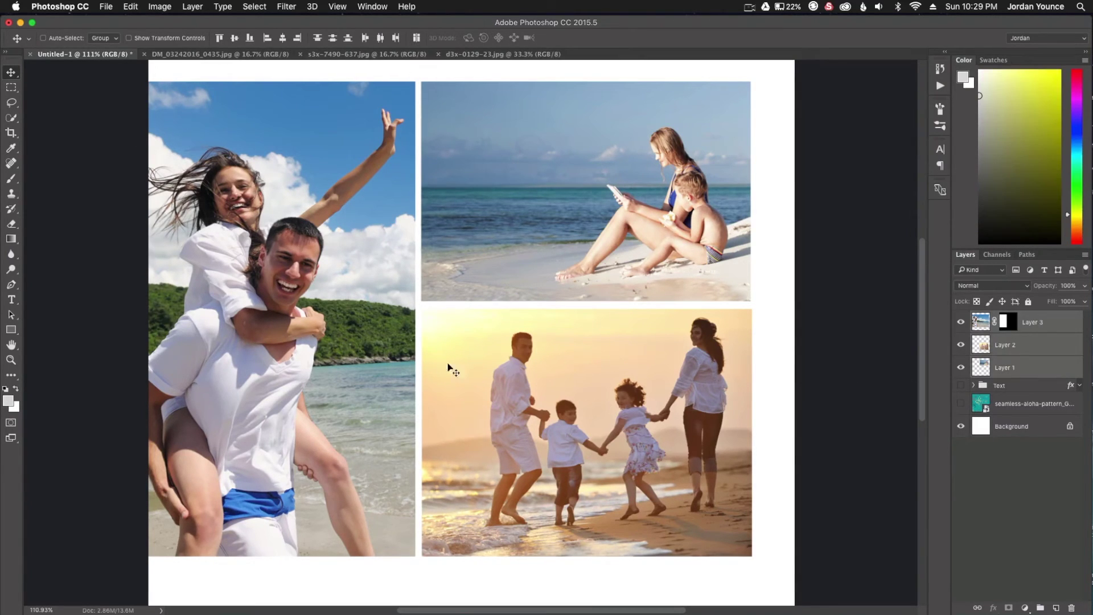
drag(323, 390, 350, 385)
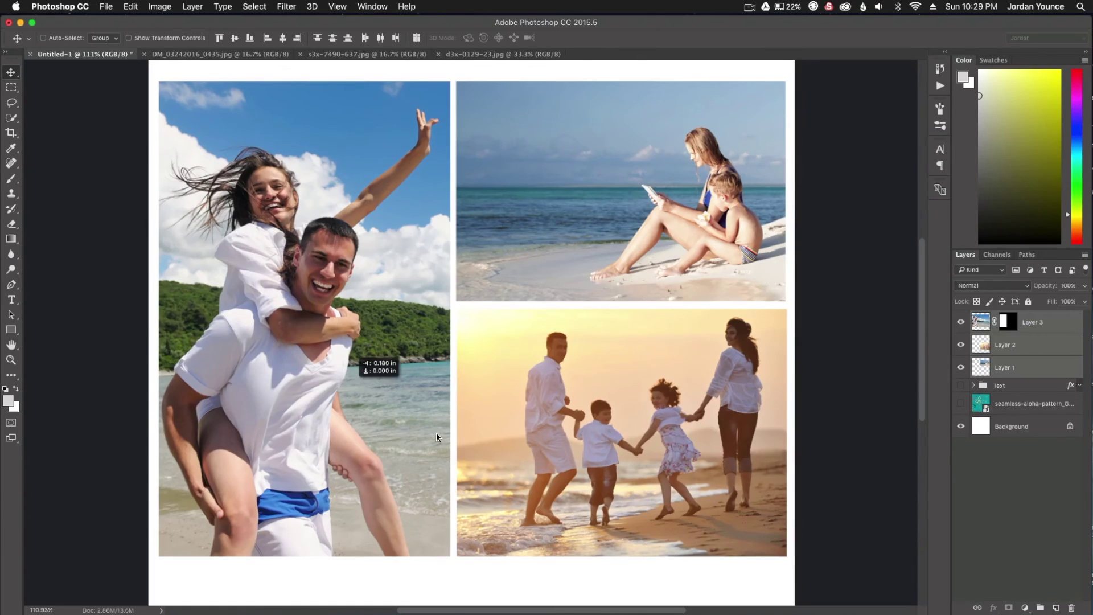
key(super+minus)
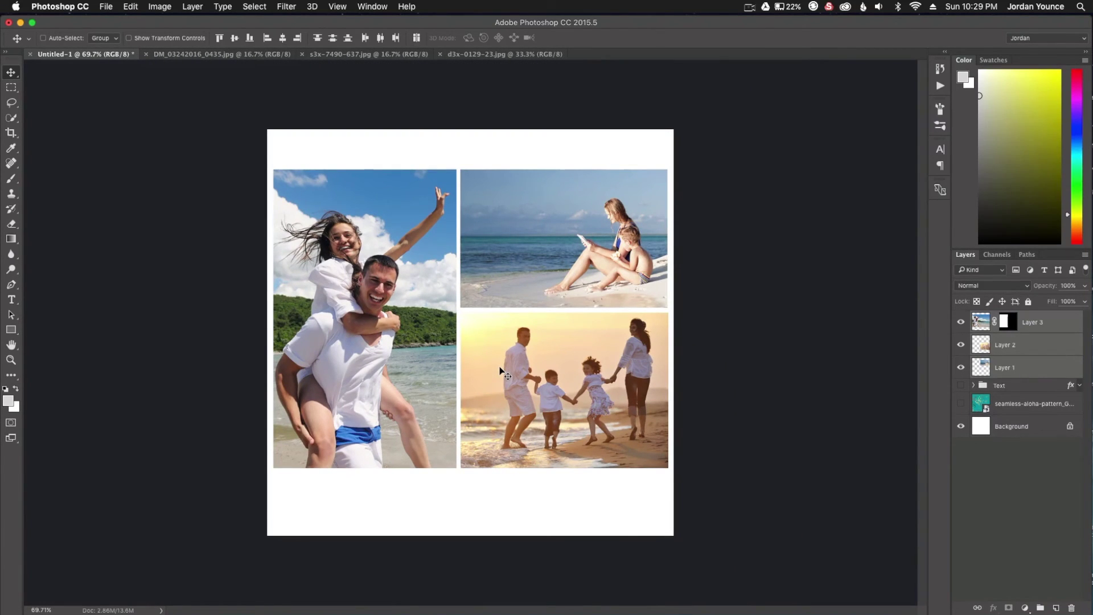
drag(500, 378, 501, 384)
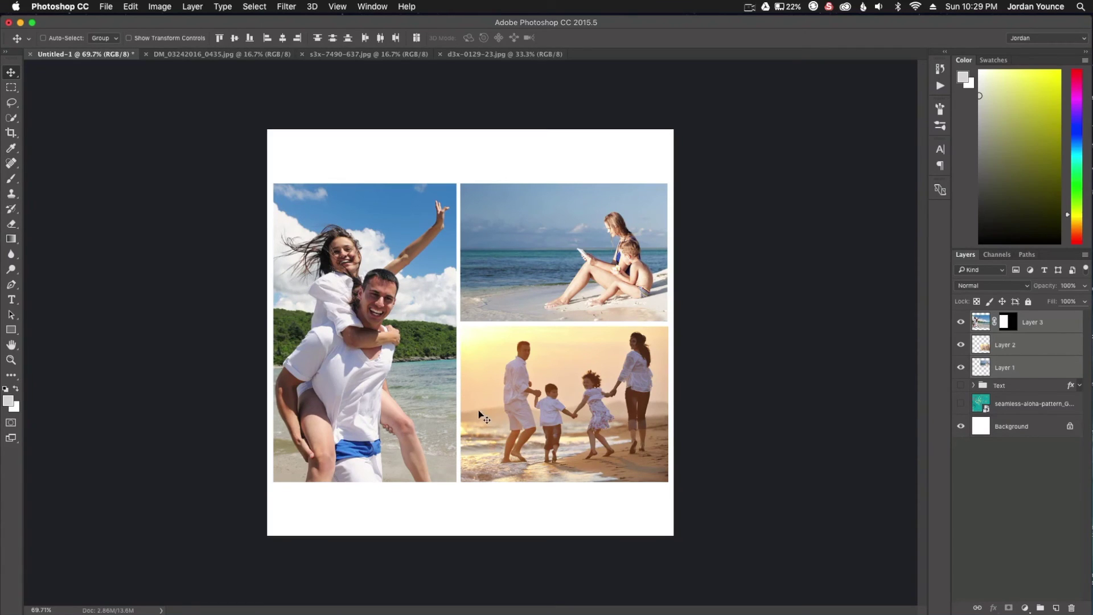
Raise the three-photo group and nudge it right and up, then reveal the teal pattern layer
drag(506, 432, 524, 405)
key(Right)
key(Right)
key(Right)
key(Right)
key(Right)
key(shift+Up)
key(Right)
key(Right)
key(Right)
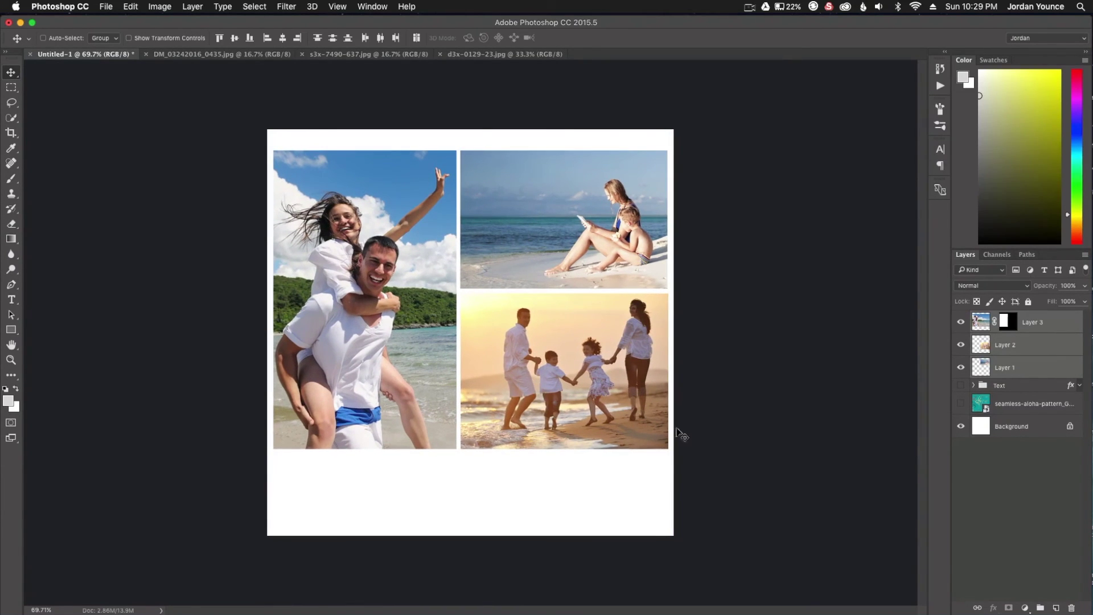
click(961, 404)
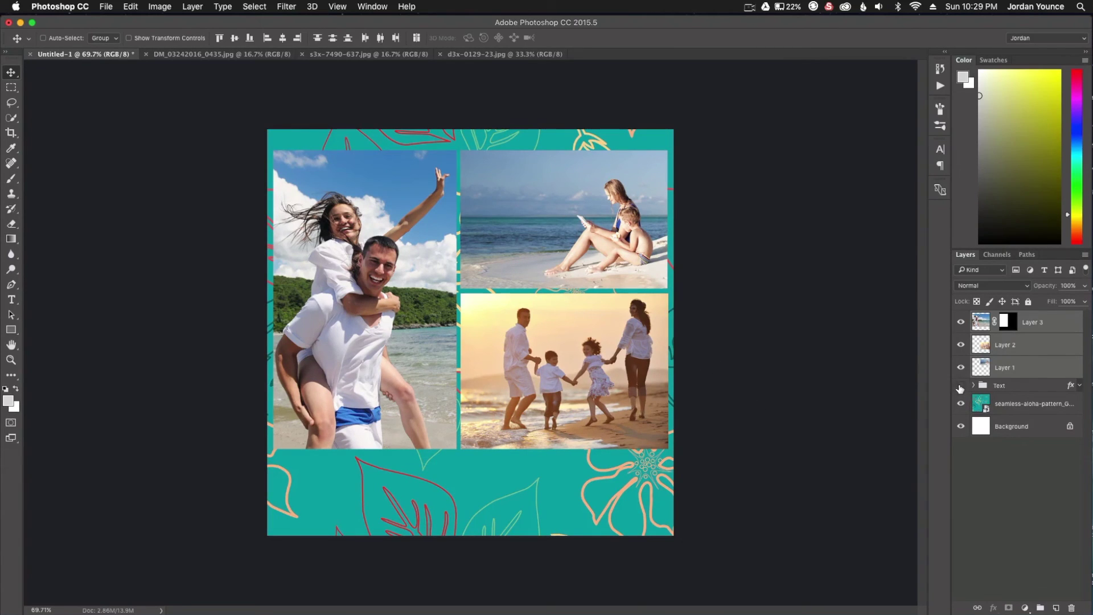
Show the 'OUR BEACH Vacation!' Text group and nudge it up at the bottom of the square
click(961, 386)
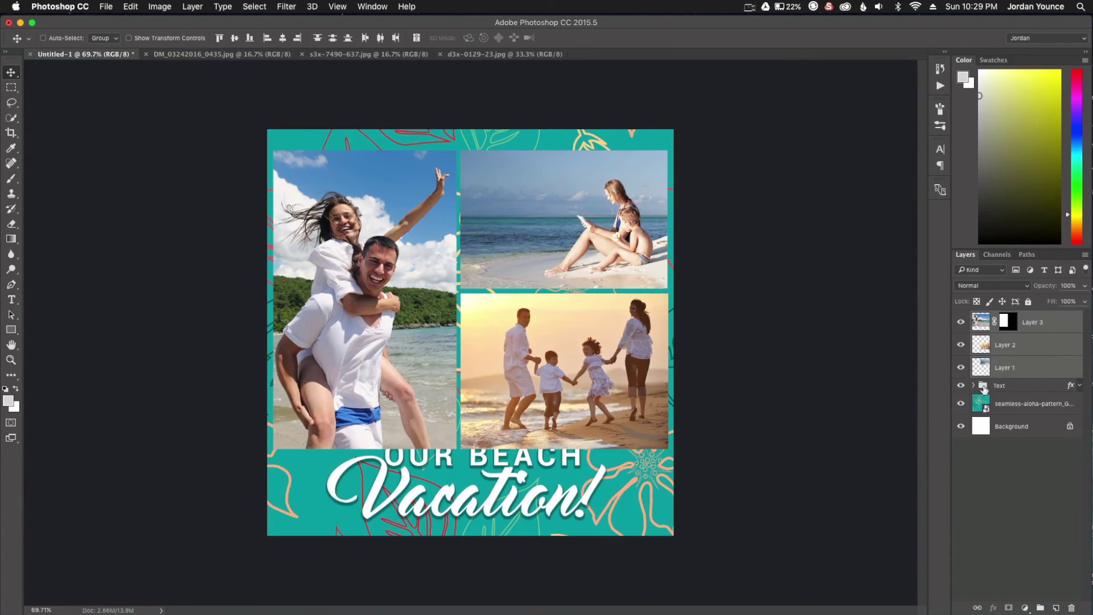
click(1010, 386)
drag(528, 511, 525, 503)
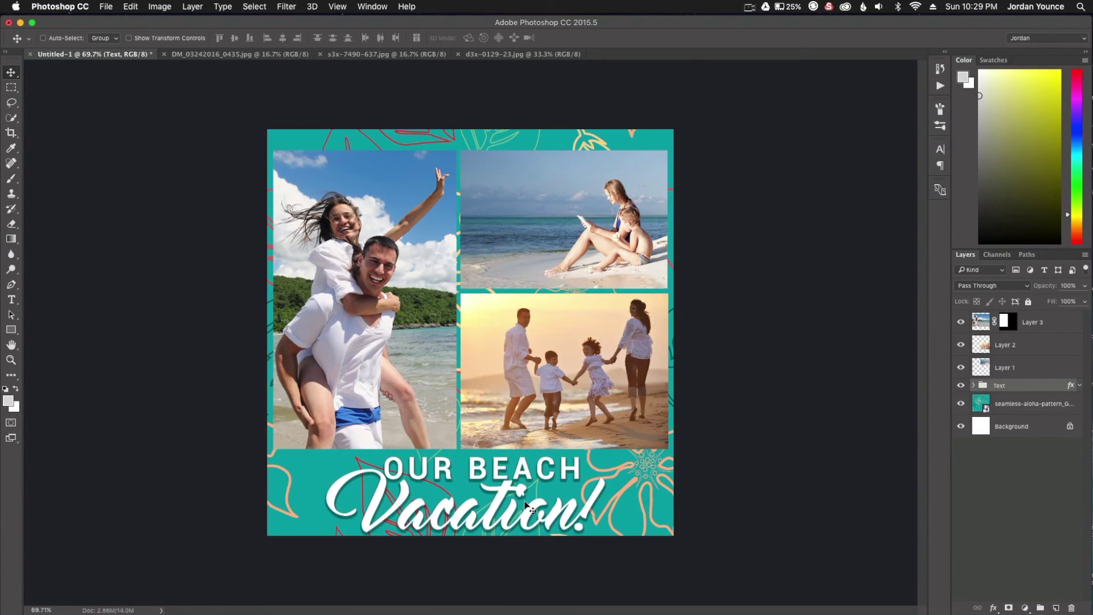
key(Up)
key(Up)
key(Up)
key(Up)
key(Up)
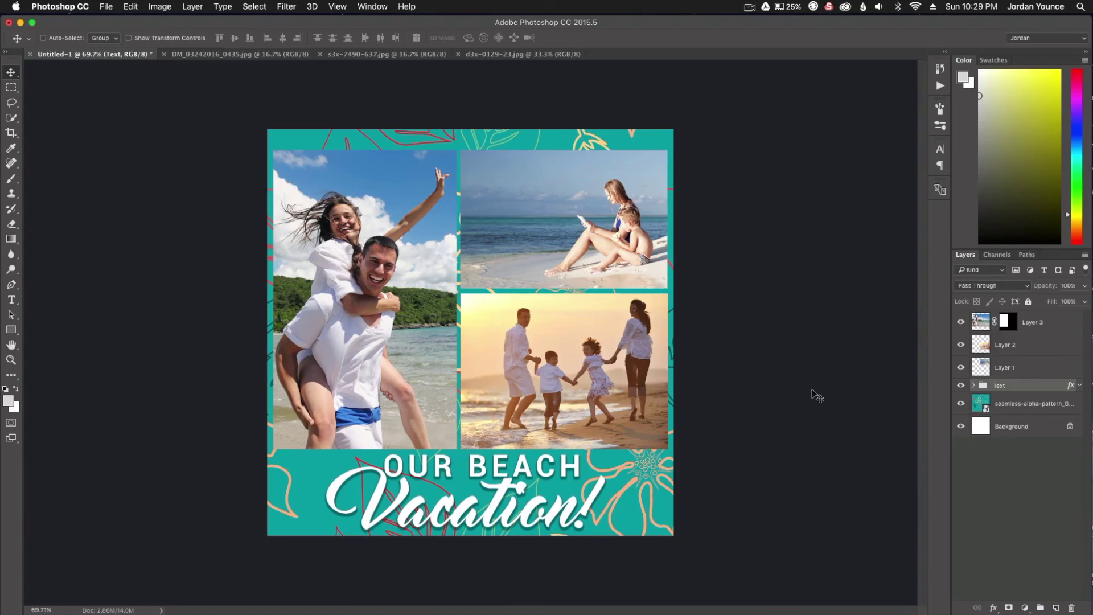
Select Layers 1–3 and nudge the three photos up slightly
click(1043, 369)
shift+click(1056, 322)
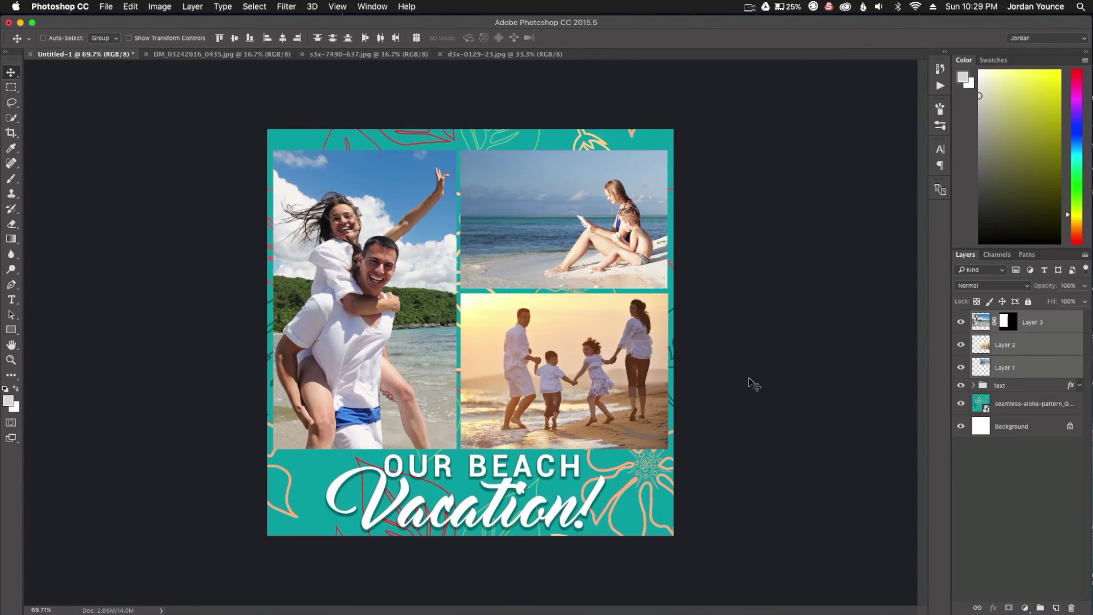
key(Up)
key(Up)
key(Up)
key(Up)
key(Up)
key(Up)
key(Up)
key(Up)
key(Up)
key(Up)
key(Up)
key(Up)
key(Up)
key(Up)
key(Up)
key(Up)
key(Up)
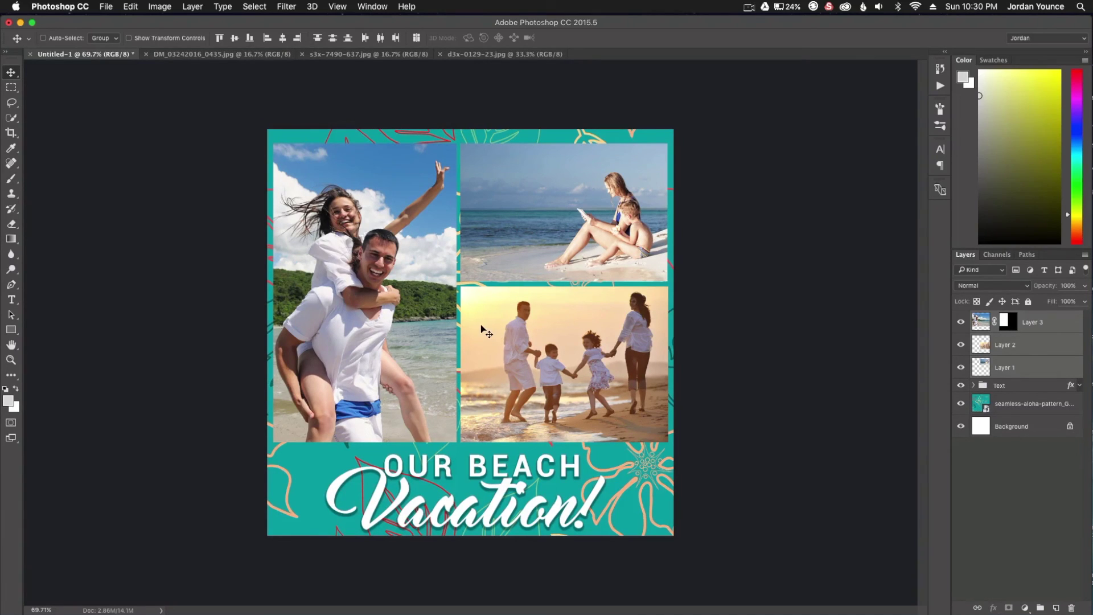
click(15, 87)
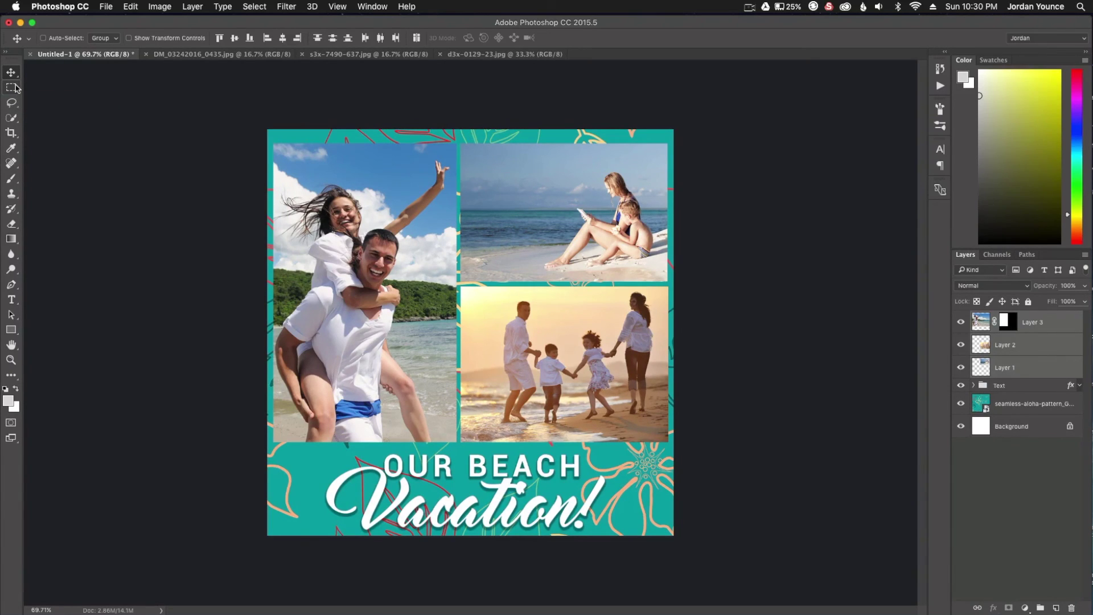